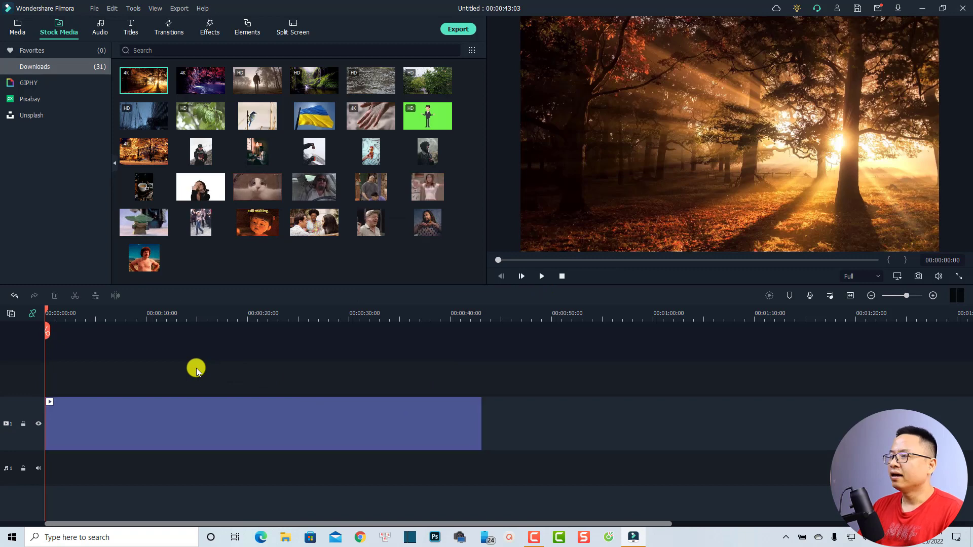
Play the forest clip from the start, pause a few seconds in, and select the clip on the timeline.
{"action": "key", "text": "space"}
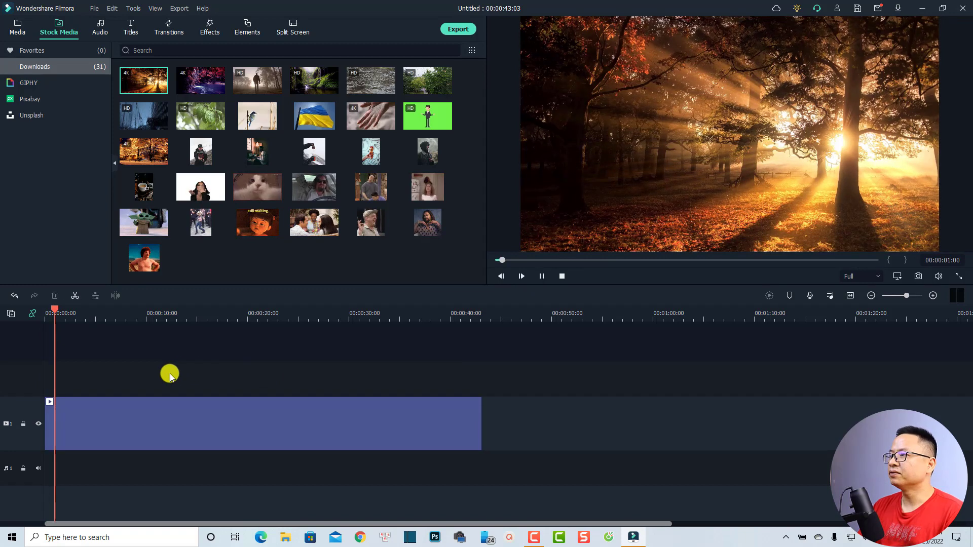
{"action": "key", "text": "space"}
{"action": "left_click", "coordinate": [160, 417]}
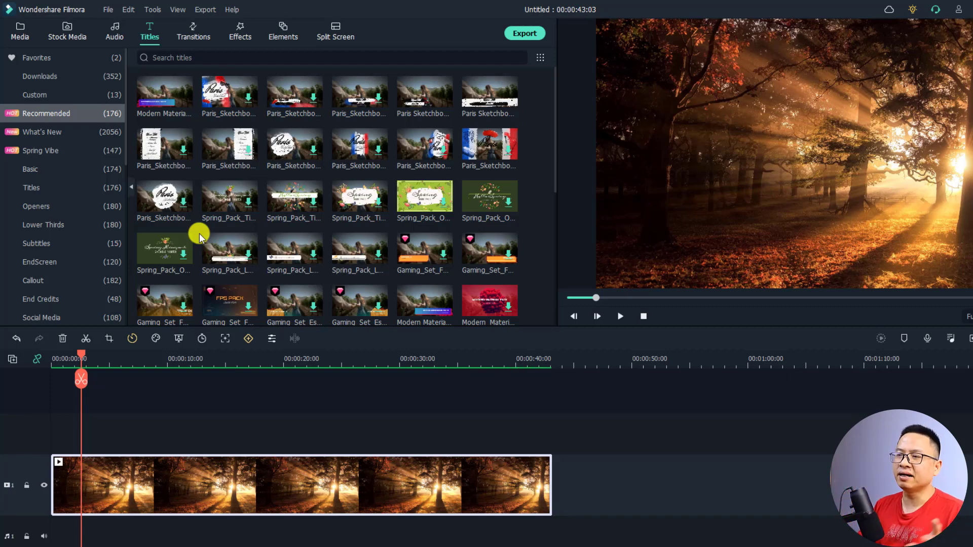
Show only the free Lower Thirds titles and place the NEW SUB streaming title on the track above the clip at the playhead.
{"action": "left_click", "coordinate": [46, 229]}
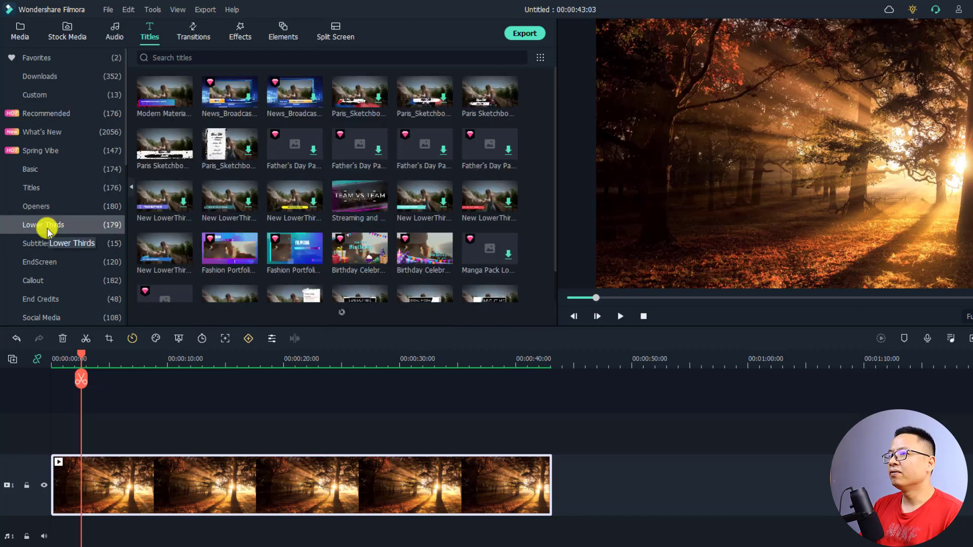
{"action": "left_click", "coordinate": [540, 59]}
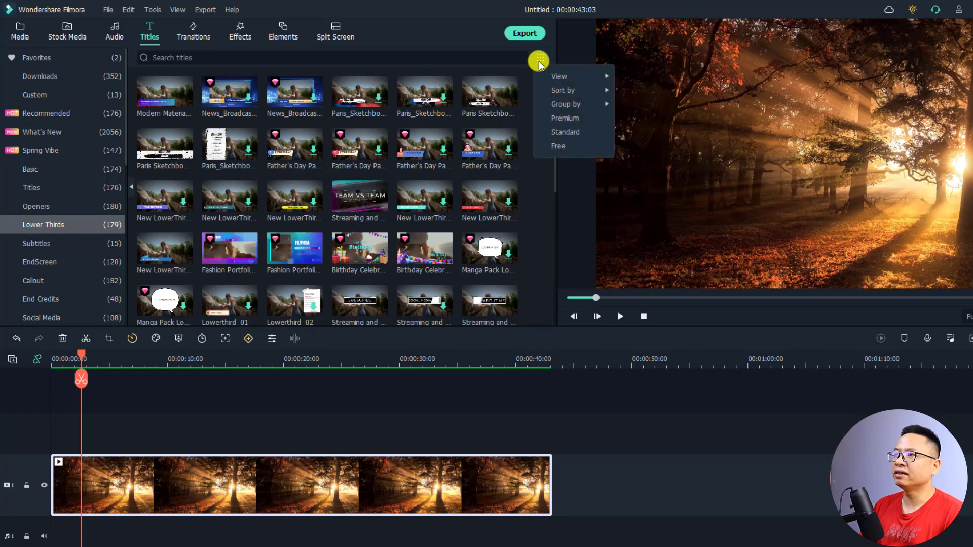
{"action": "left_click", "coordinate": [558, 146]}
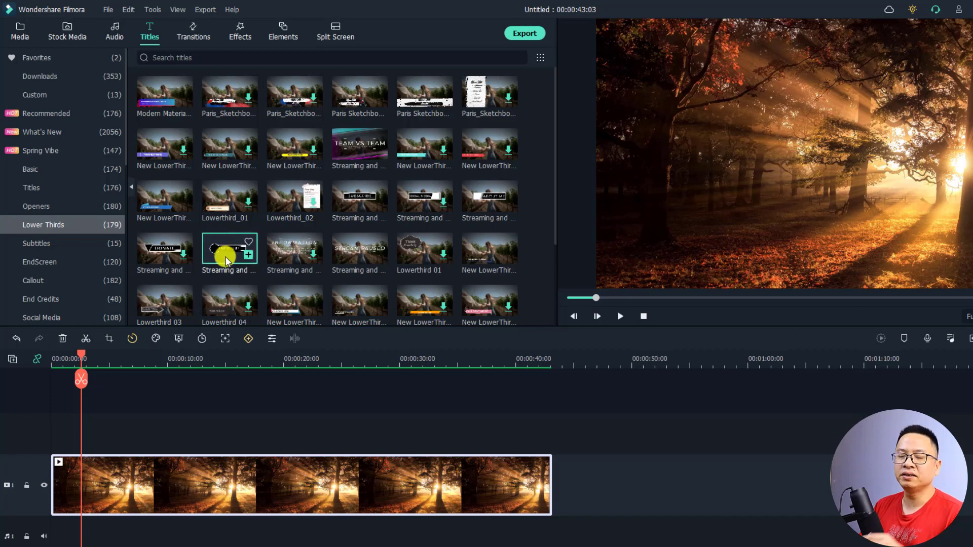
{"action": "left_click_drag", "start_coordinate": [225, 256], "coordinate": [82, 437]}
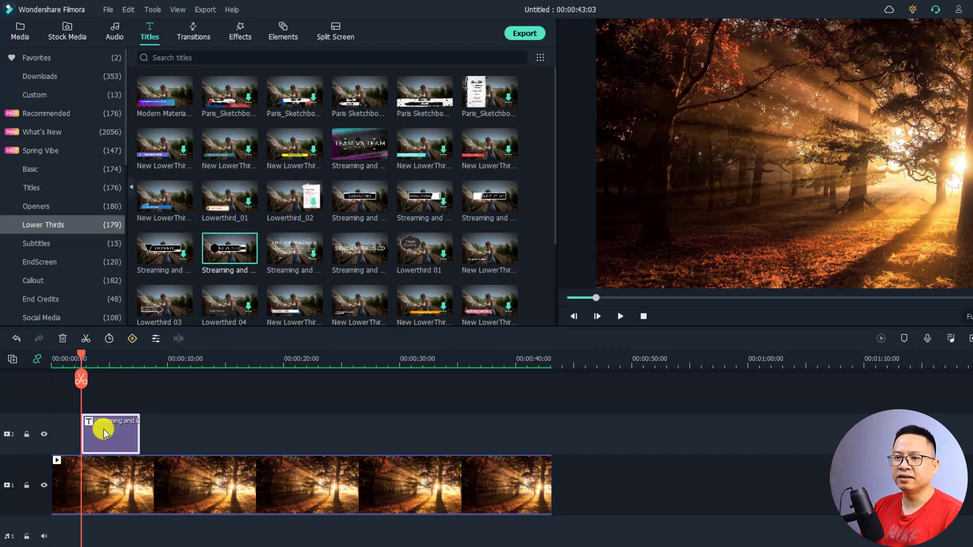
Open the NEW SUB title for advanced text editing, preview its animation, and delete its Preset Video layer.
{"action": "right_click", "coordinate": [103, 435]}
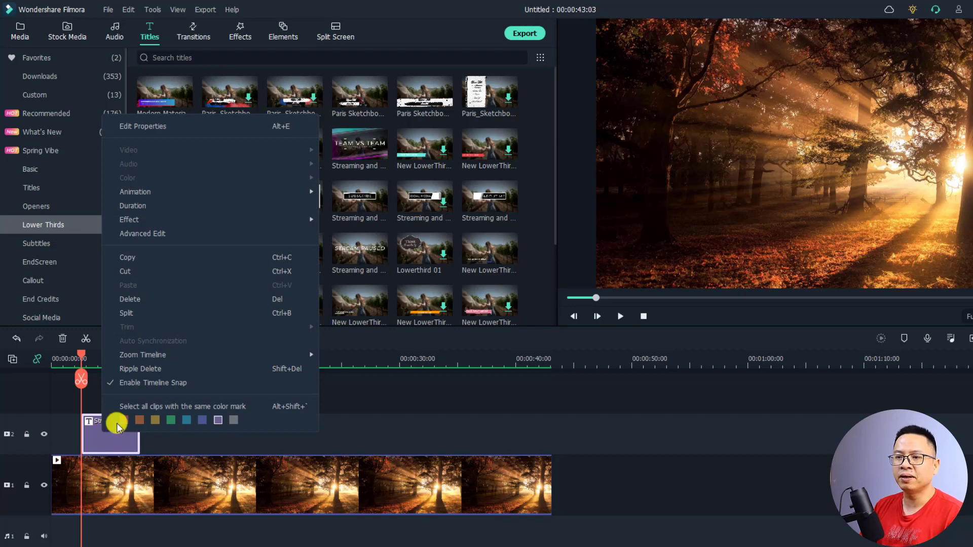
{"action": "left_click", "coordinate": [148, 232]}
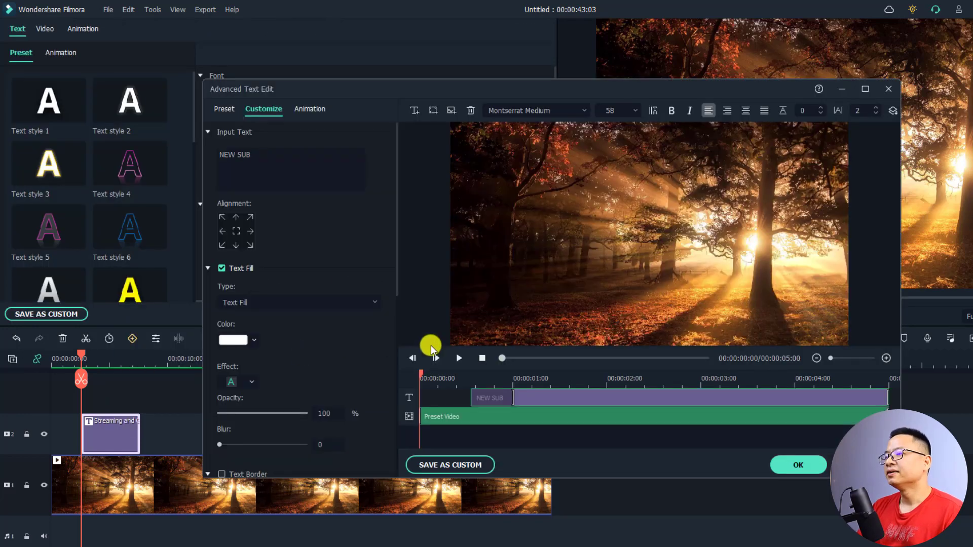
{"action": "key", "text": "space"}
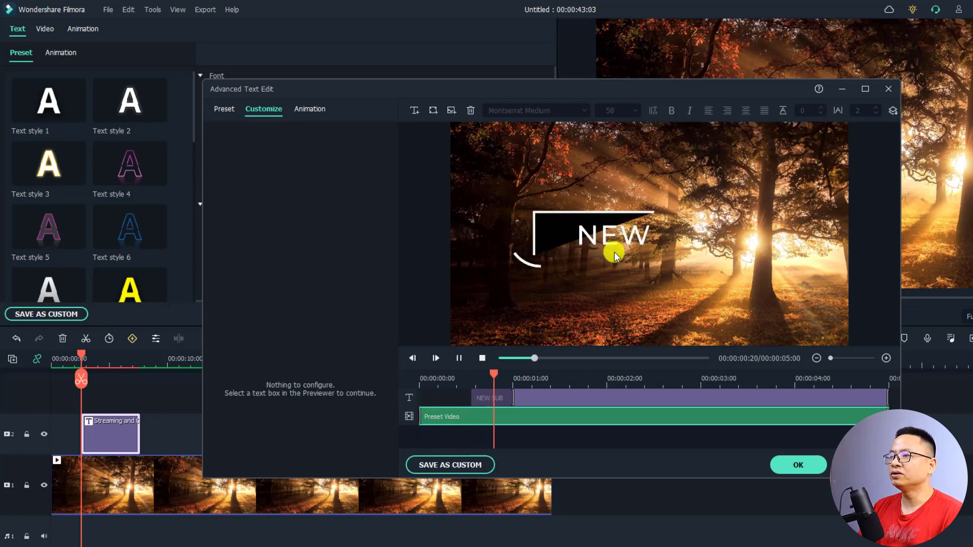
{"action": "key", "text": "space"}
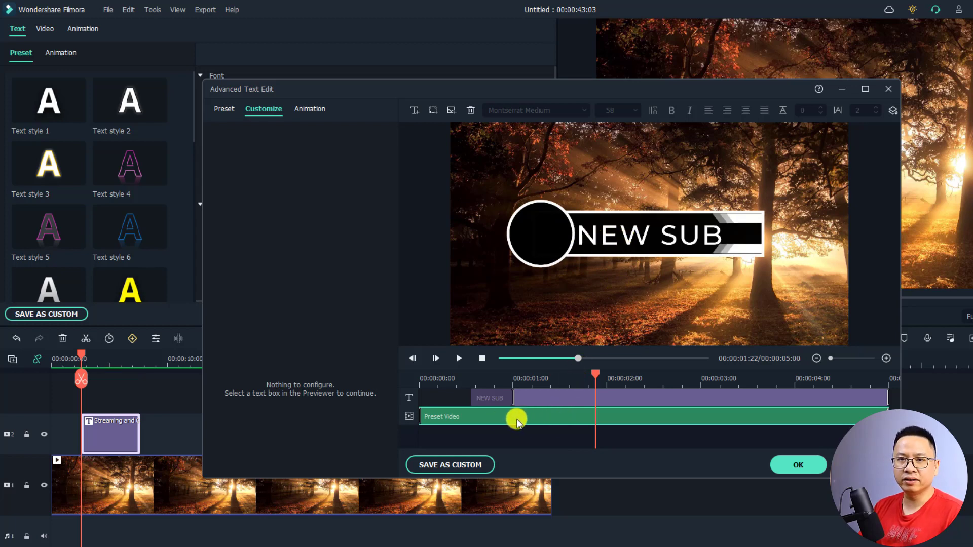
{"action": "key", "text": "Delete"}
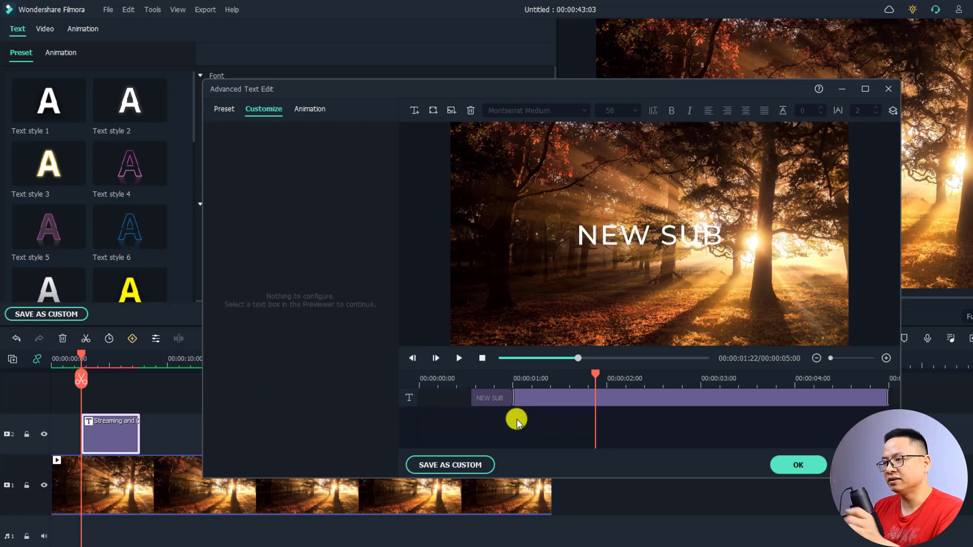
Shift the NEW SUB text layer to start at 00:00:00:00 and play the title from the beginning.
{"action": "left_click", "coordinate": [552, 395]}
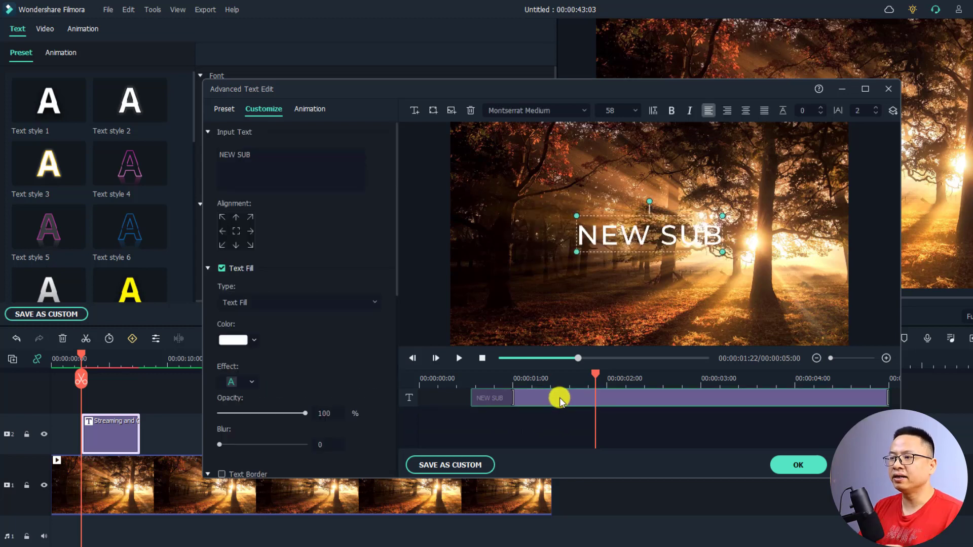
{"action": "left_click_drag", "start_coordinate": [554, 398], "coordinate": [492, 398]}
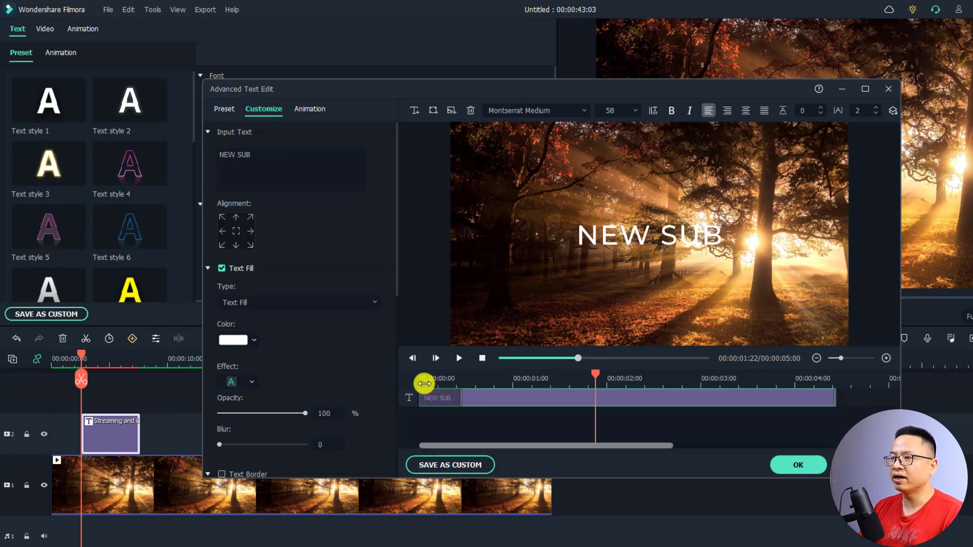
{"action": "left_click", "coordinate": [419, 381]}
{"action": "key", "text": "space"}
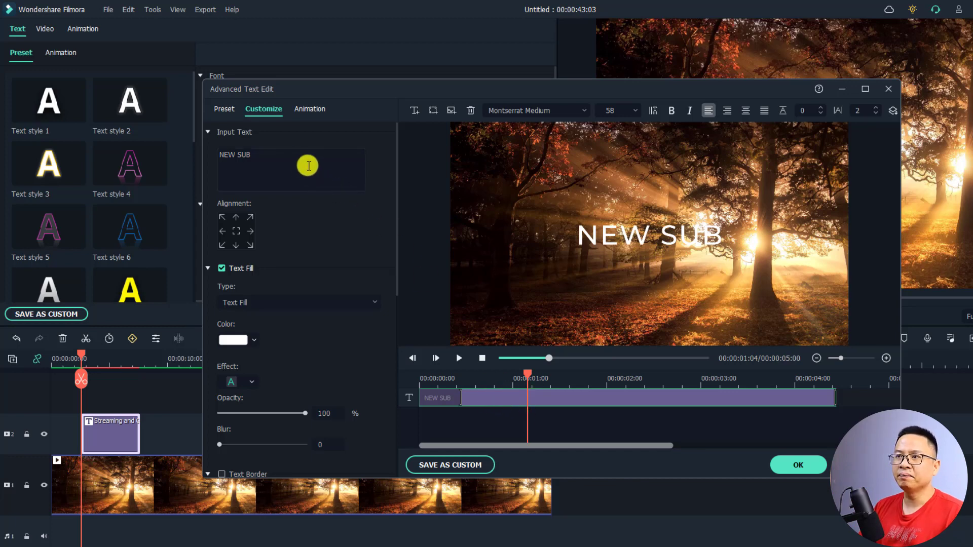
Replace the title's NEW SUB wording with TEXT INSERT.
{"action": "left_click", "coordinate": [307, 162]}
{"action": "key", "text": "ctrl+a"}
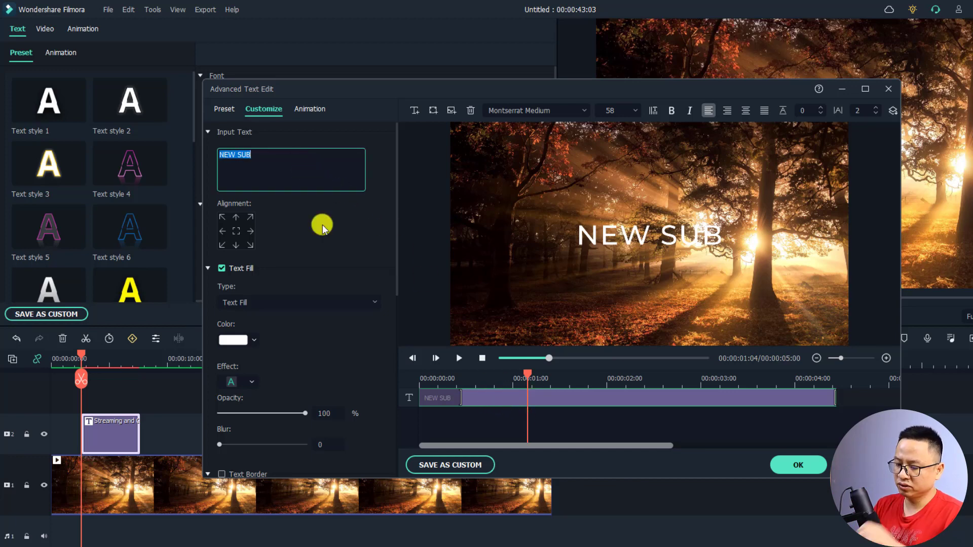
{"action": "key", "text": "BackSpace"}
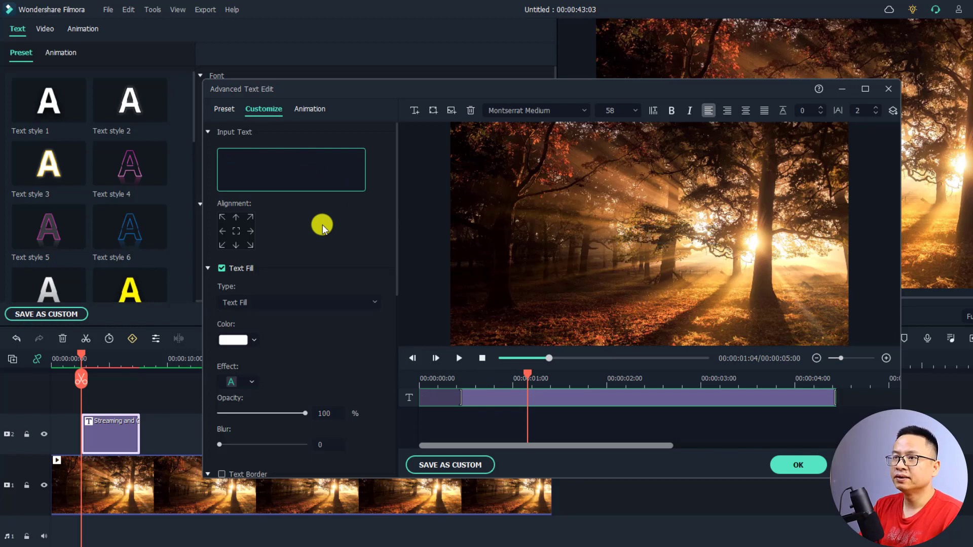
{"action": "type", "text": "TEXX"}
{"action": "key", "text": "BackSpace"}
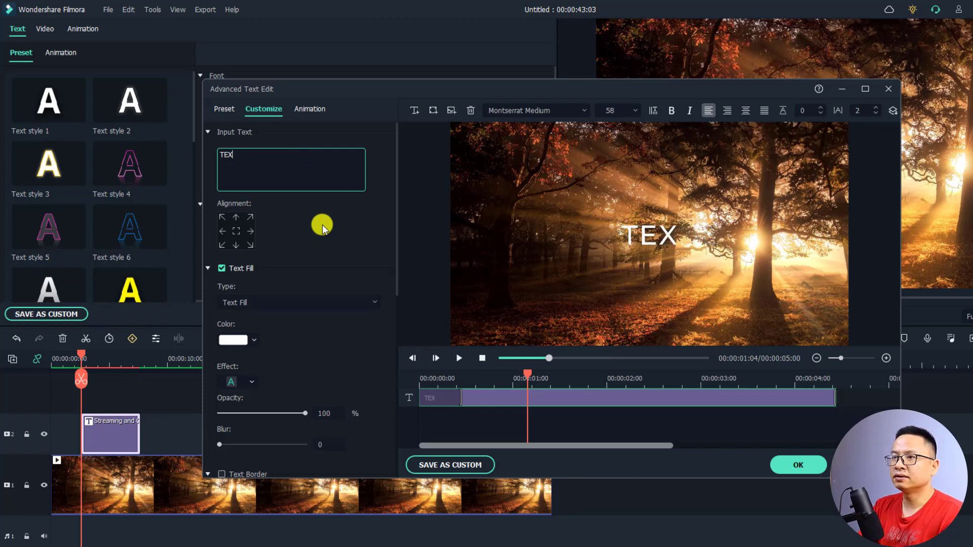
{"action": "type", "text": "T INSERT"}
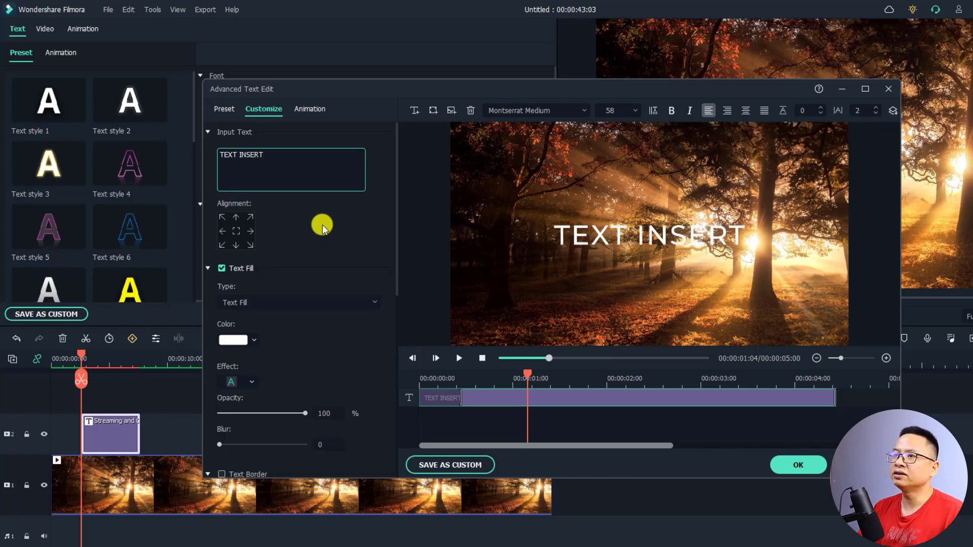
Enable a white text border on TEXT INSERT and set its size to 2.
{"action": "left_click", "coordinate": [545, 110]}
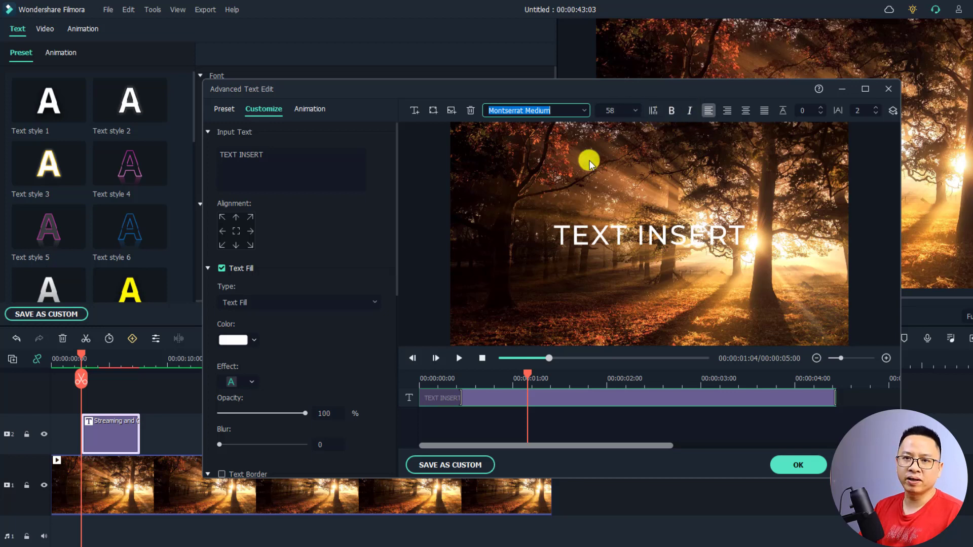
{"action": "left_click", "coordinate": [396, 198]}
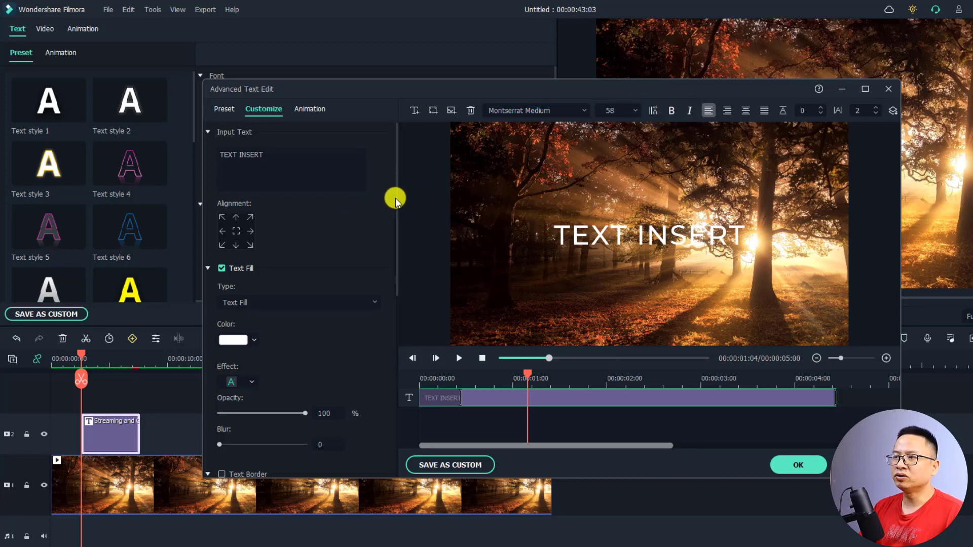
{"action": "left_click_drag", "start_coordinate": [397, 199], "coordinate": [397, 272]}
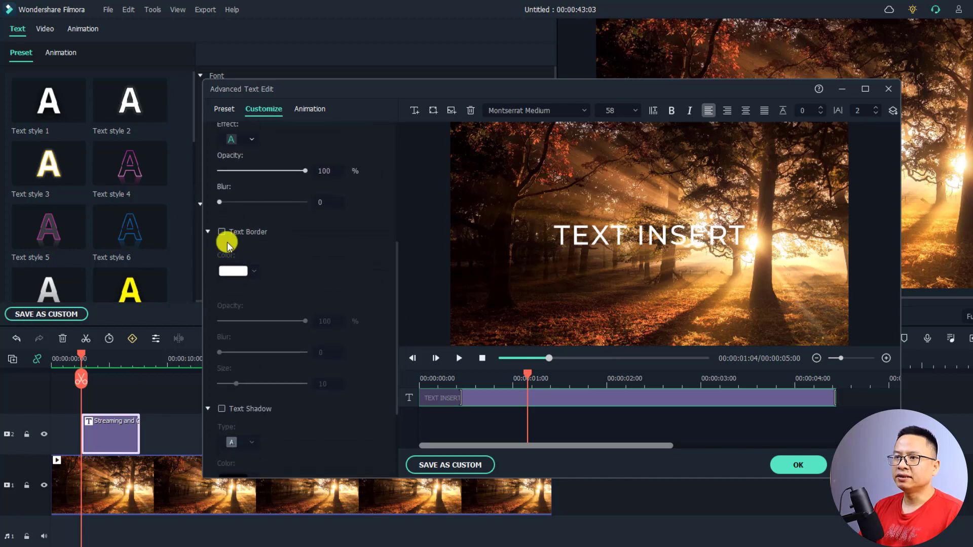
{"action": "left_click", "coordinate": [222, 233]}
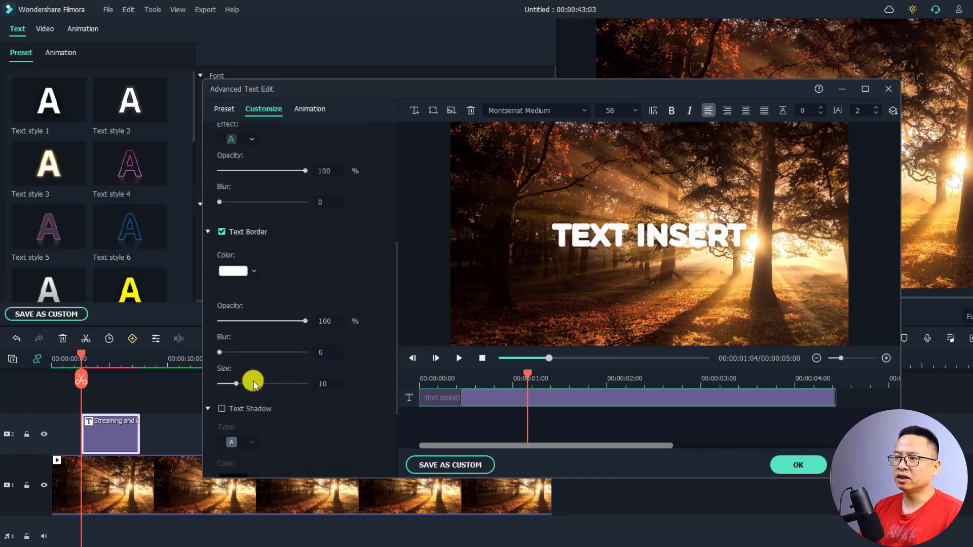
{"action": "scroll", "coordinate": [363, 304], "scroll_direction": "down", "scroll_amount": 3}
{"action": "scroll", "coordinate": [372, 307], "scroll_direction": "up", "scroll_amount": 3}
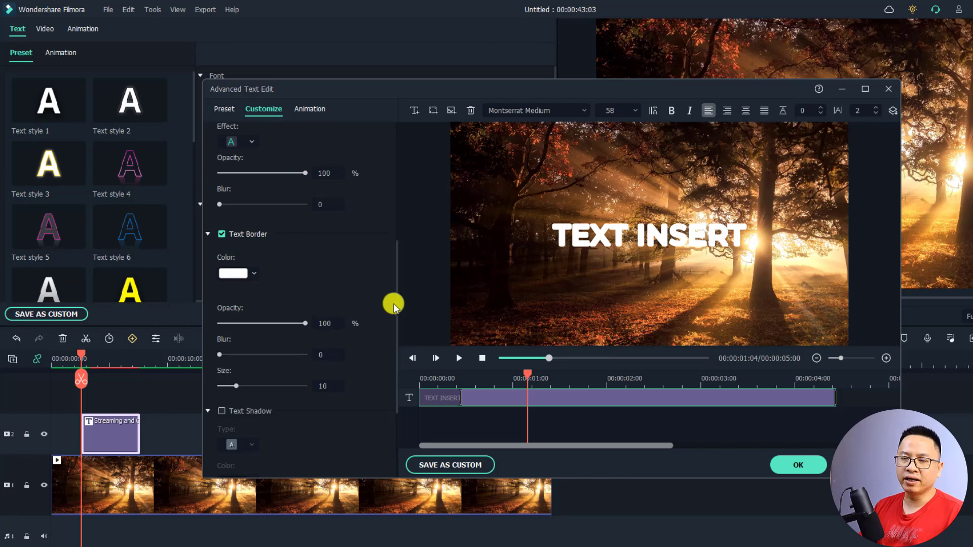
{"action": "scroll", "coordinate": [396, 324], "scroll_direction": "down", "scroll_amount": 3}
{"action": "scroll", "coordinate": [391, 330], "scroll_direction": "up", "scroll_amount": 3}
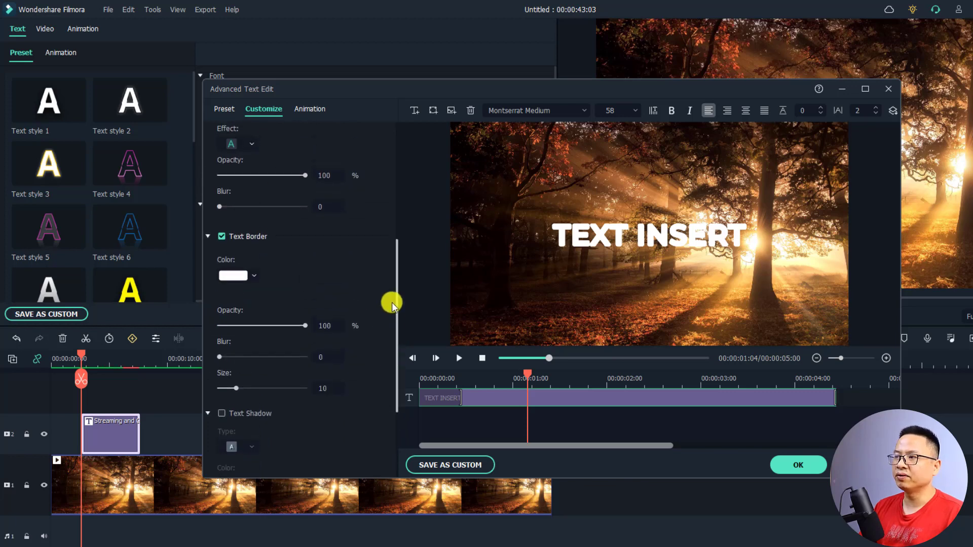
{"action": "left_click_drag", "start_coordinate": [236, 388], "coordinate": [224, 389]}
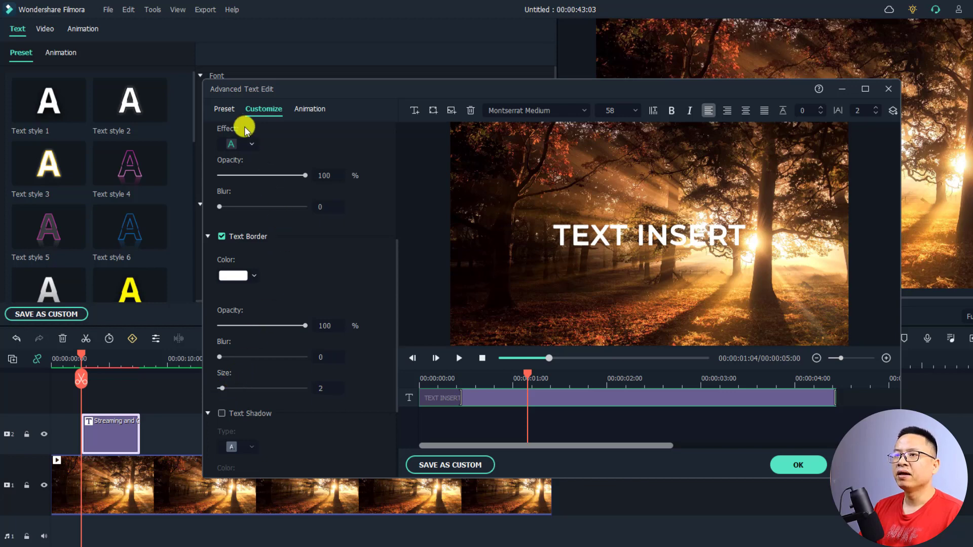
Move the TEXT INSERT text to the lower-left area of the video frame and preview the title from the start.
{"action": "left_click", "coordinate": [222, 109]}
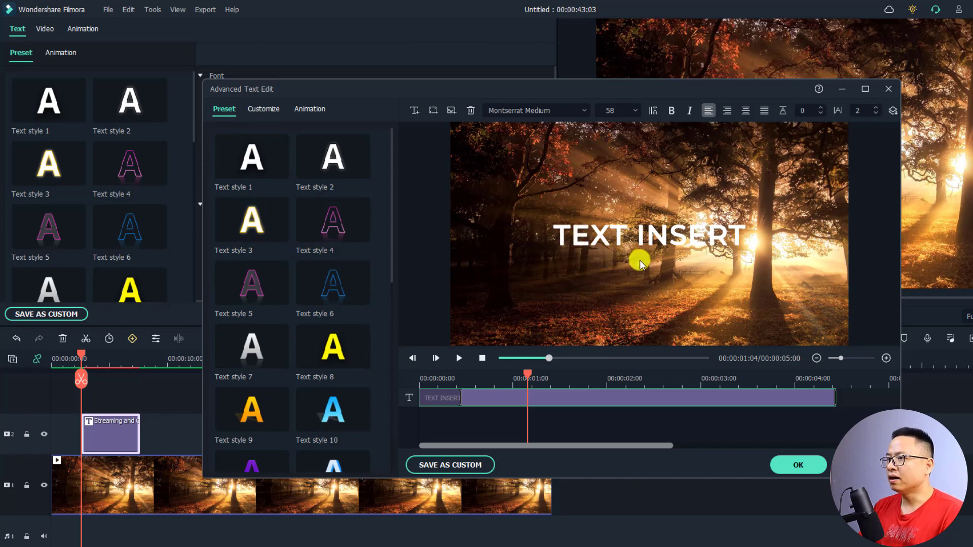
{"action": "left_click_drag", "start_coordinate": [593, 245], "coordinate": [515, 321]}
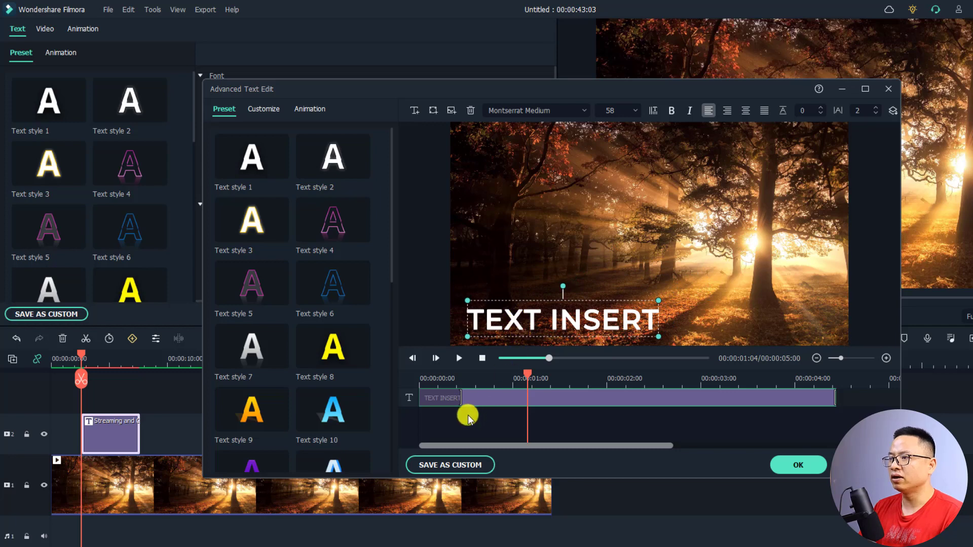
{"action": "left_click", "coordinate": [423, 386]}
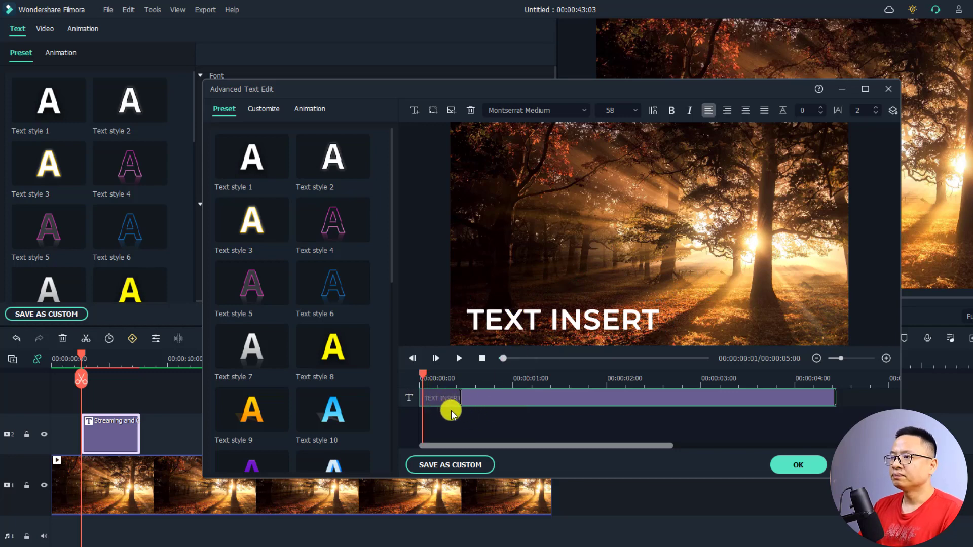
{"action": "key", "text": "space"}
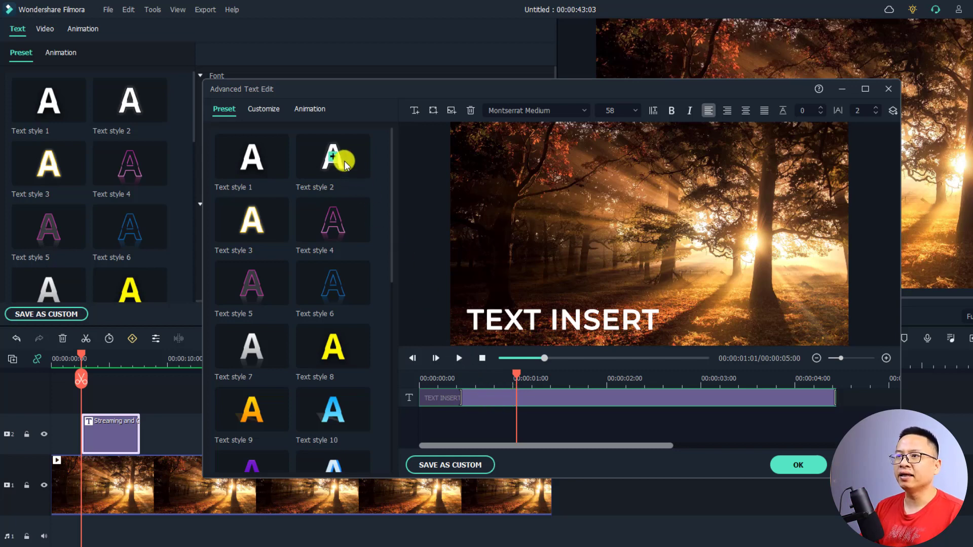
Compare the Left Dir Insert and Right Dir Insert text animations and apply Left Dir Insert to TEXT INSERT.
{"action": "left_click", "coordinate": [314, 111]}
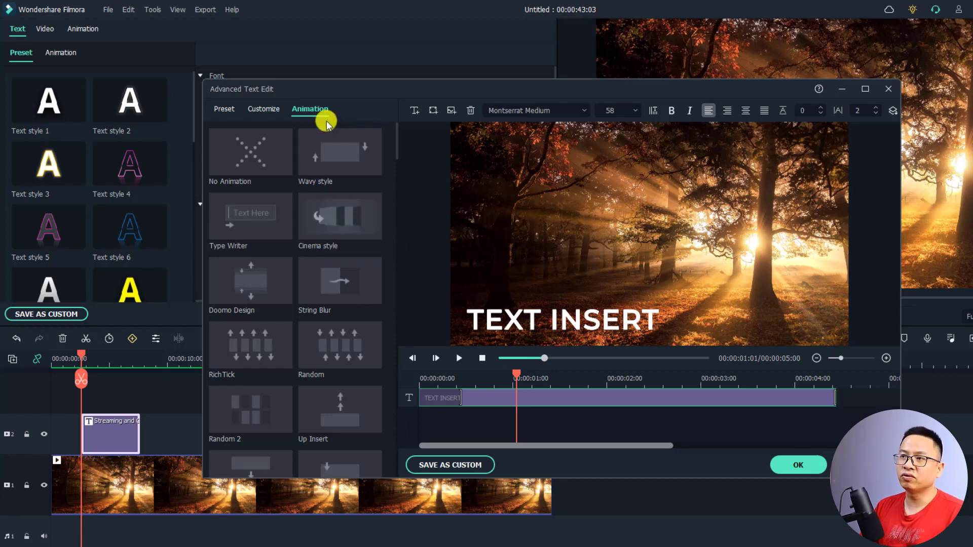
{"action": "scroll", "coordinate": [396, 152], "scroll_direction": "down", "scroll_amount": 2}
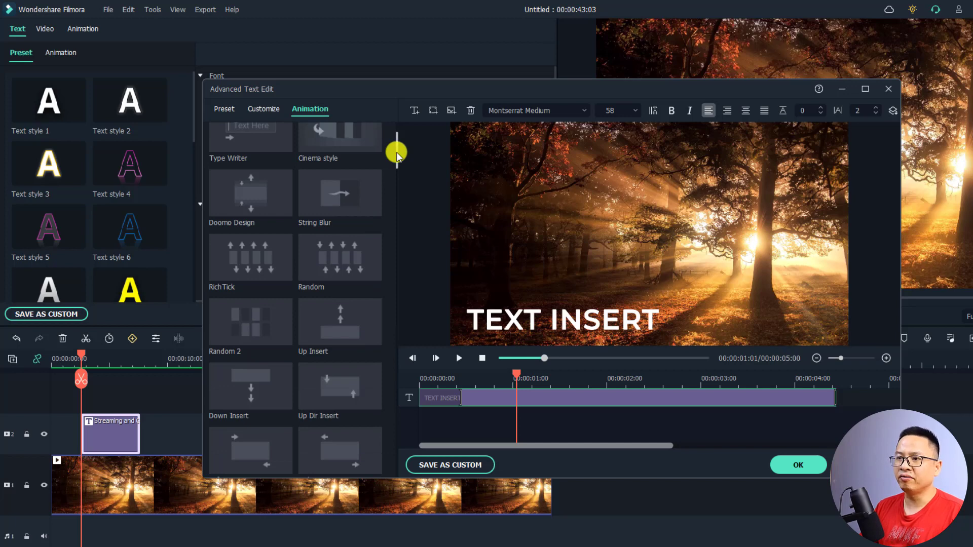
{"action": "left_click_drag", "start_coordinate": [396, 152], "coordinate": [395, 178]}
{"action": "mouse_move", "coordinate": [291, 223]}
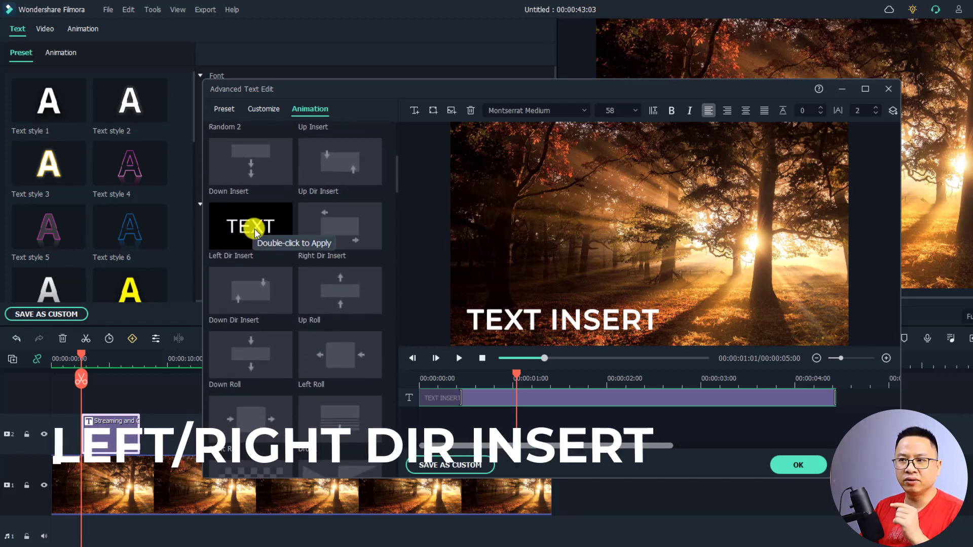
{"action": "mouse_move", "coordinate": [320, 226]}
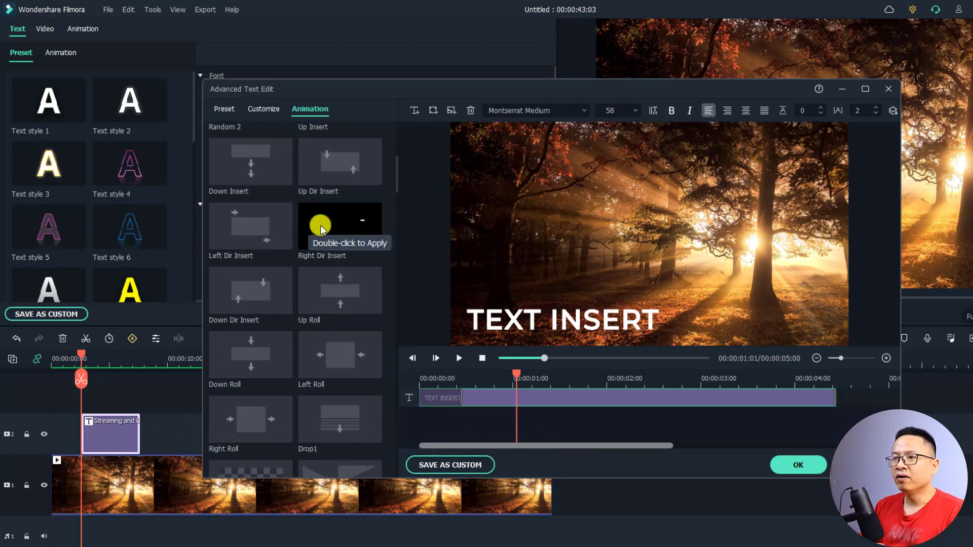
{"action": "mouse_move", "coordinate": [254, 227]}
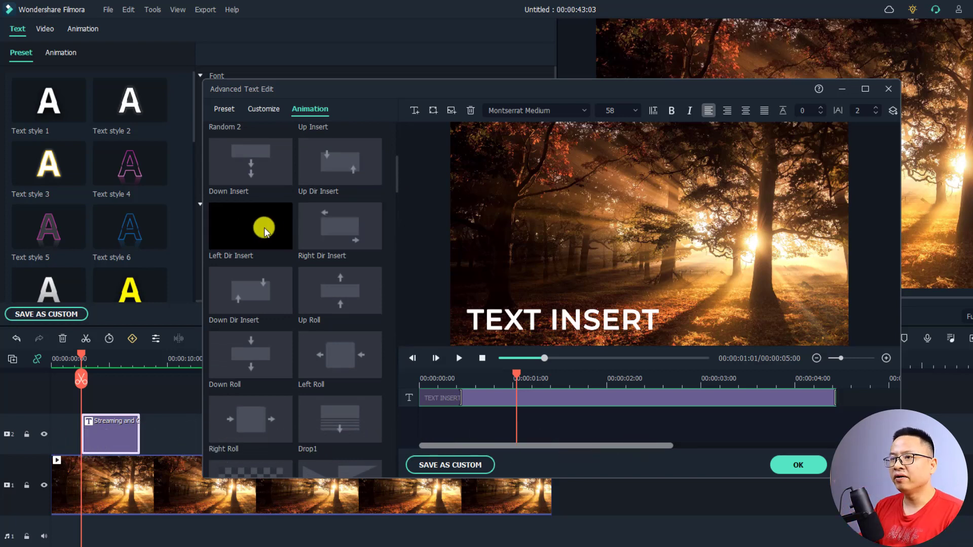
{"action": "double_click", "coordinate": [249, 250]}
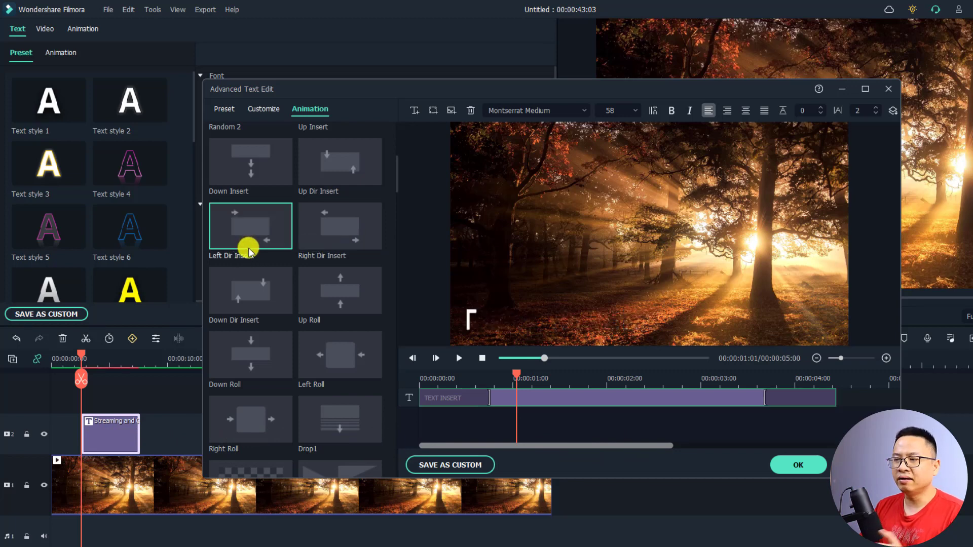
Preview the Left Dir Insert animation of TEXT INSERT from the start of the title.
{"action": "left_click", "coordinate": [421, 378]}
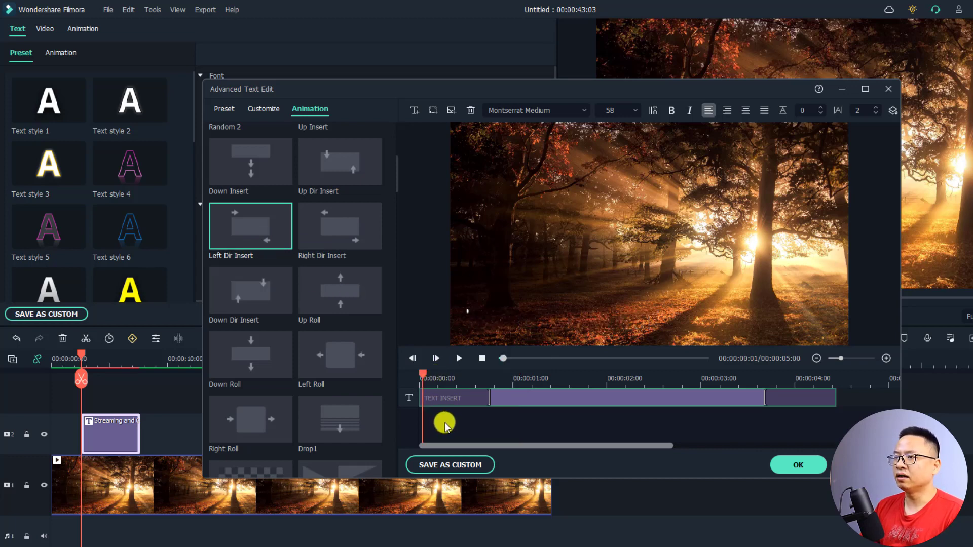
{"action": "key", "text": "space"}
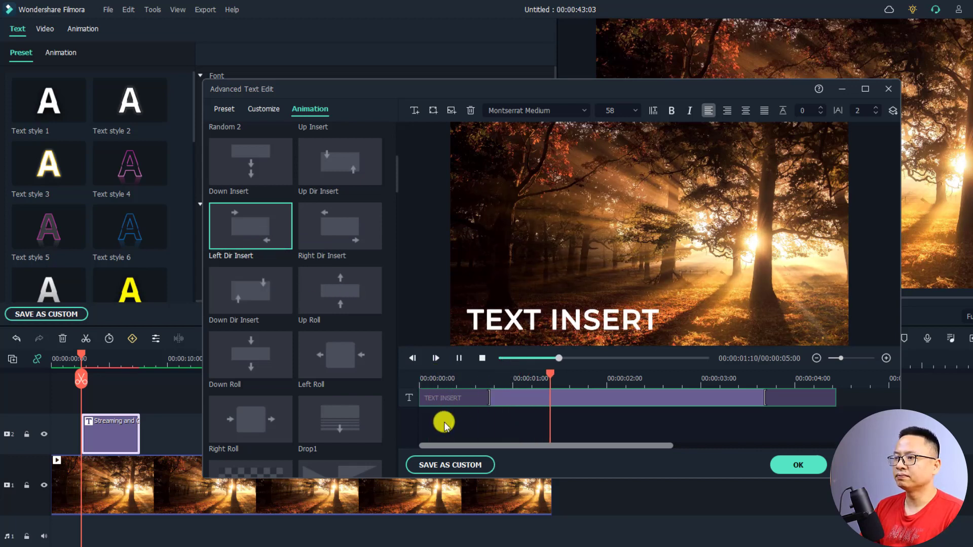
{"action": "key", "text": "space"}
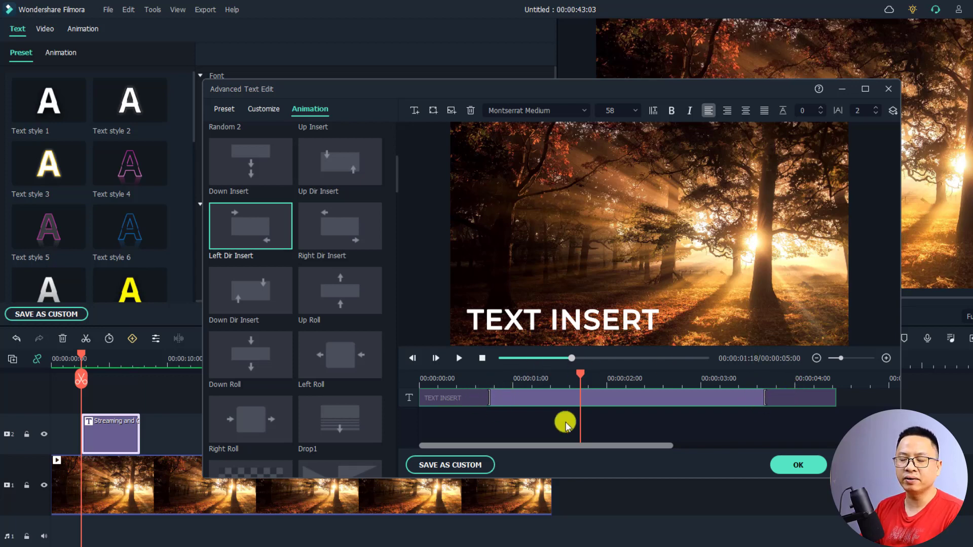
Shorten the entrance animation of TEXT INSERT to about 9 frames and preview it from the start.
{"action": "left_click", "coordinate": [491, 402]}
{"action": "left_click_drag", "start_coordinate": [490, 402], "coordinate": [456, 403]}
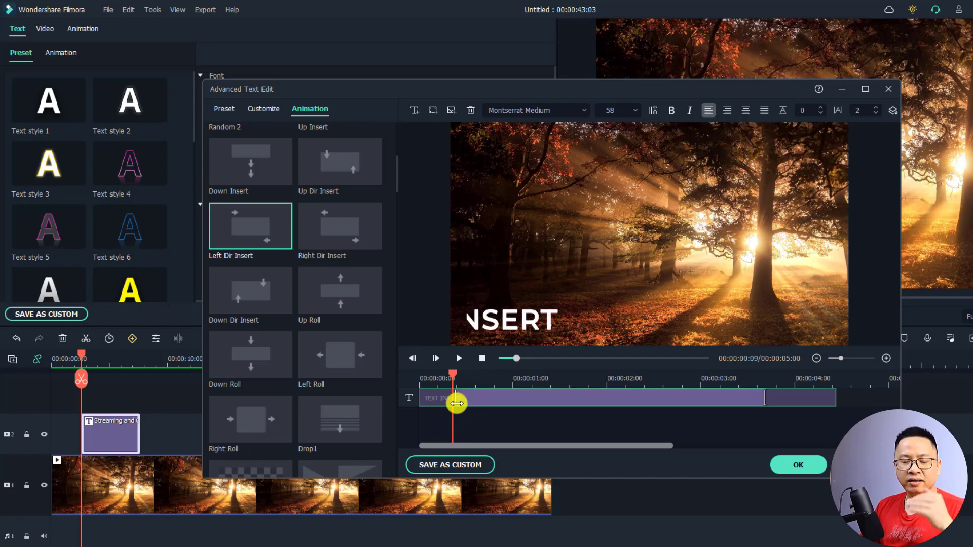
{"action": "left_click", "coordinate": [422, 378]}
{"action": "key", "text": "space"}
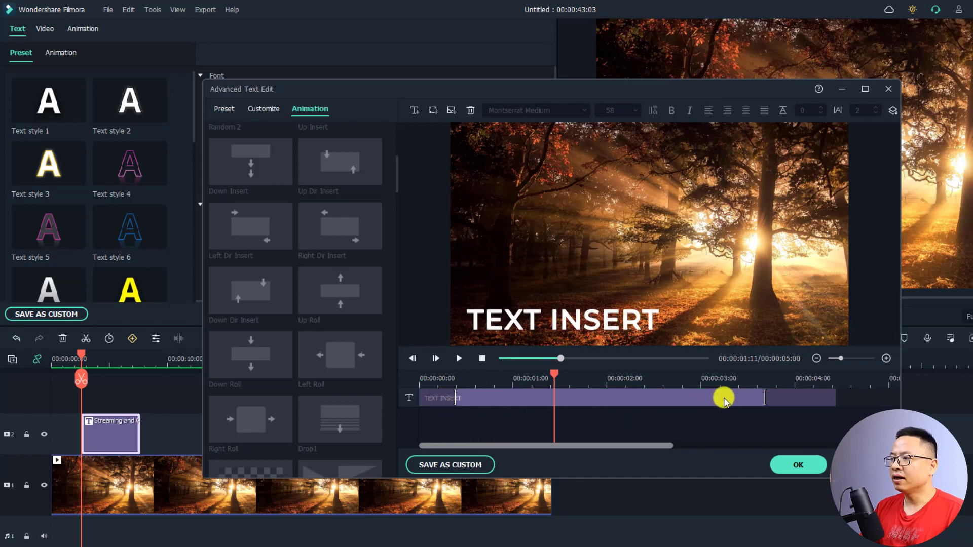
Shorten the exit animation of TEXT INSERT so it starts at about 4 seconds, and preview the title's ending.
{"action": "left_click", "coordinate": [765, 400]}
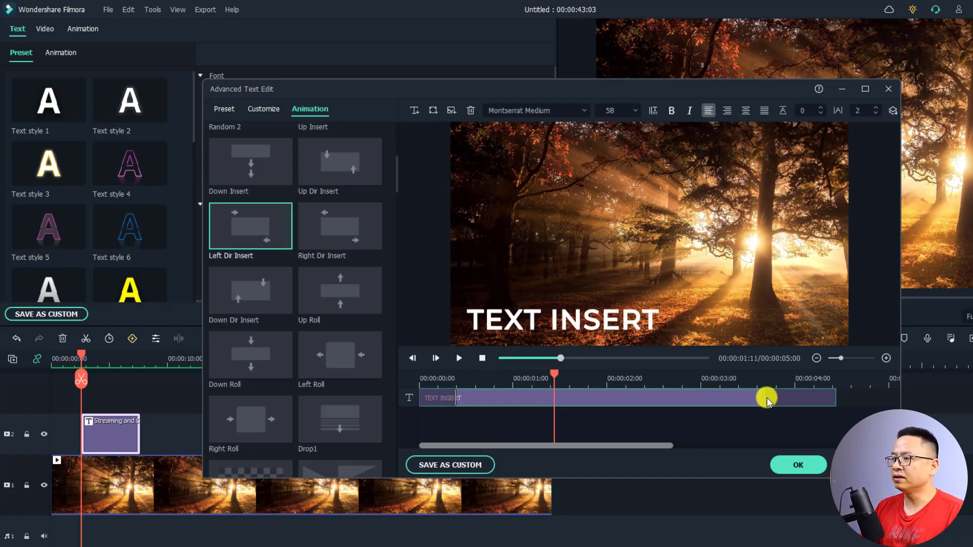
{"action": "left_click", "coordinate": [766, 399]}
{"action": "mouse_move", "coordinate": [766, 399]}
{"action": "left_mouse_down"}
{"action": "mouse_move", "coordinate": [797, 400]}
{"action": "mouse_move", "coordinate": [779, 405]}
{"action": "left_mouse_up"}
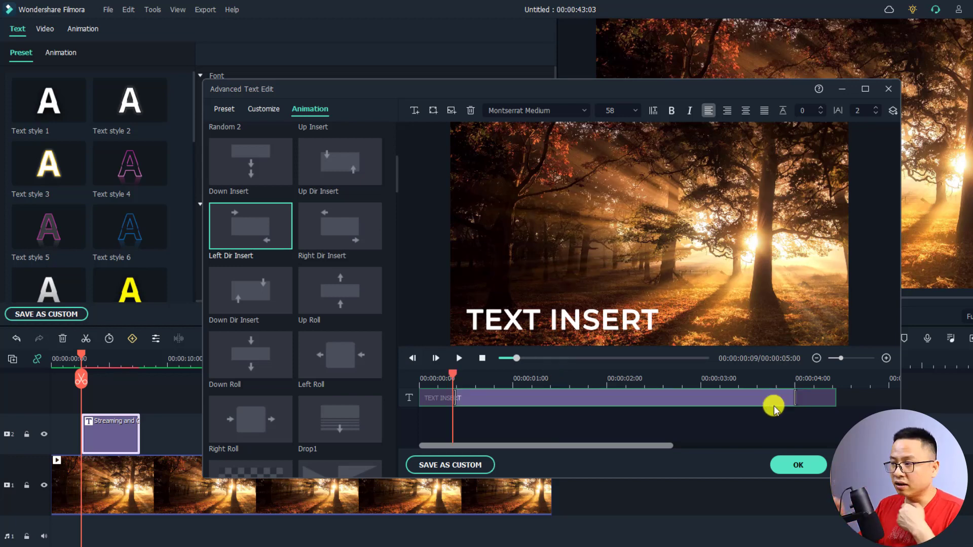
{"action": "left_click", "coordinate": [764, 380]}
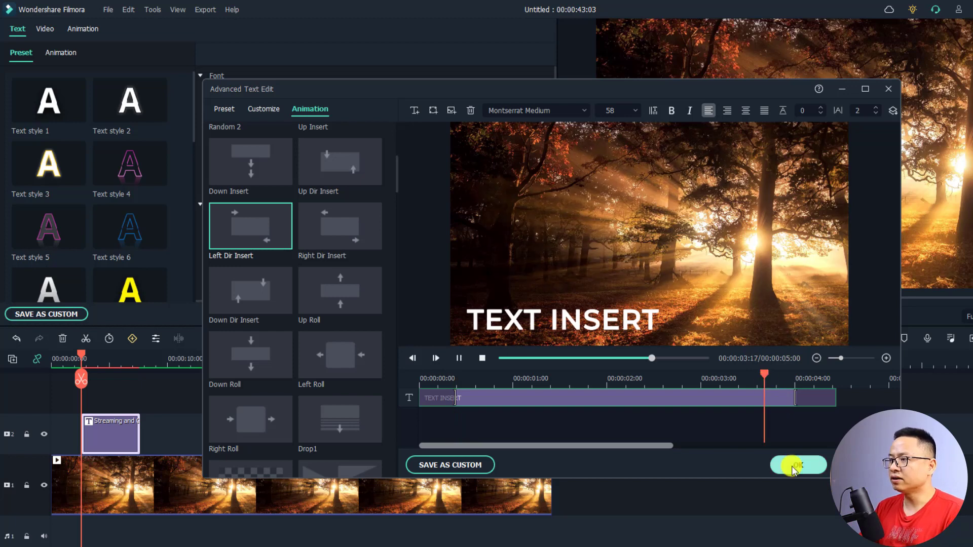
{"action": "key", "text": "space"}
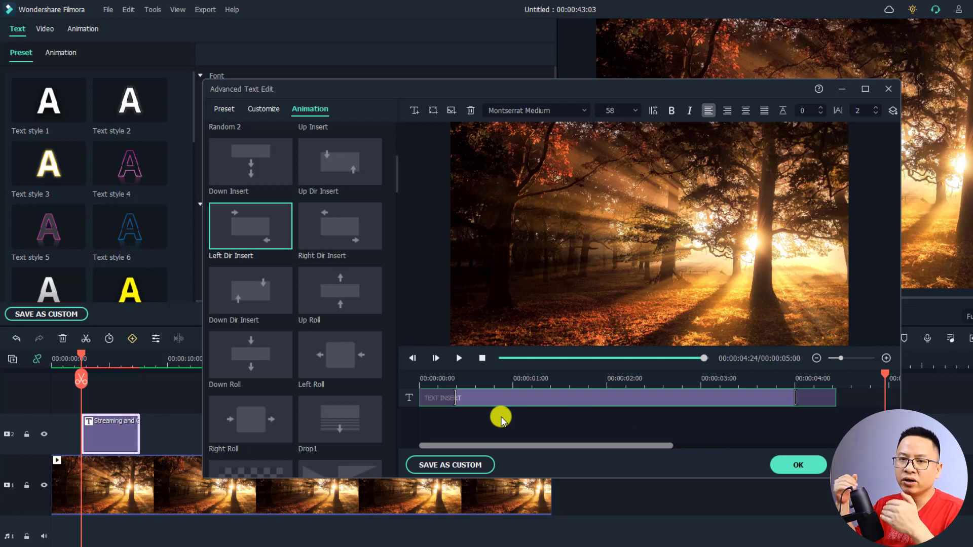
Lengthen the entrance animation of TEXT INSERT to about 23 frames and preview it from the start.
{"action": "left_click_drag", "start_coordinate": [457, 395], "coordinate": [506, 396]}
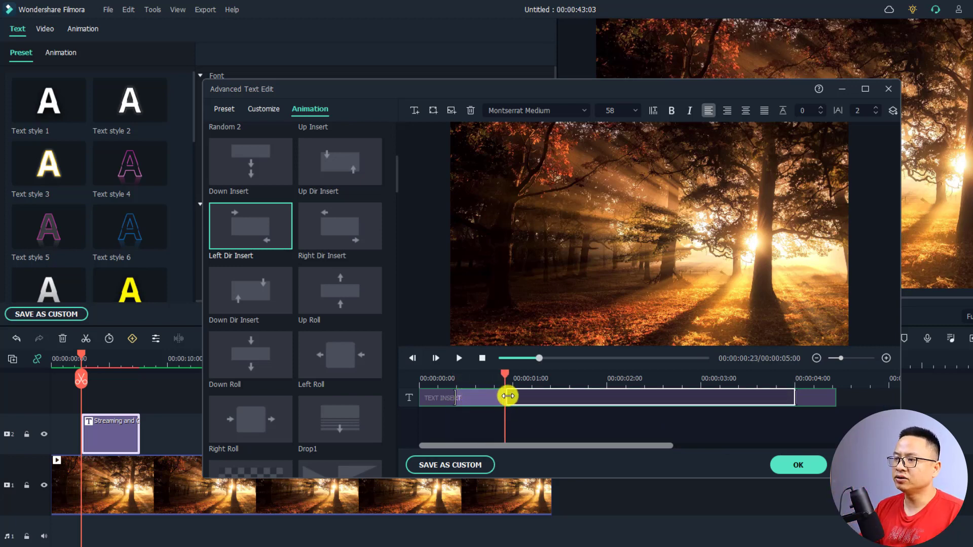
{"action": "left_click", "coordinate": [425, 381]}
{"action": "key", "text": "space"}
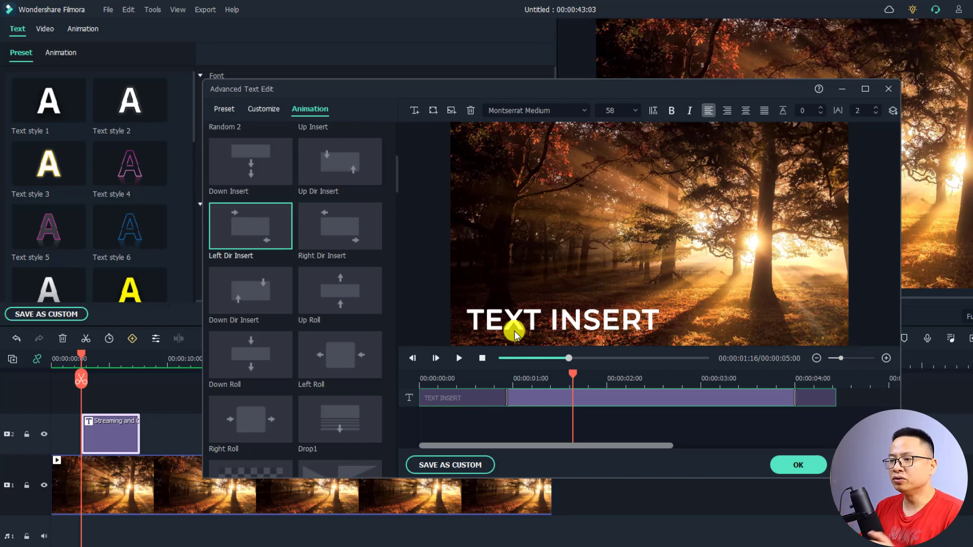
Save the title as a custom preset named Text insert.
{"action": "left_click", "coordinate": [448, 465]}
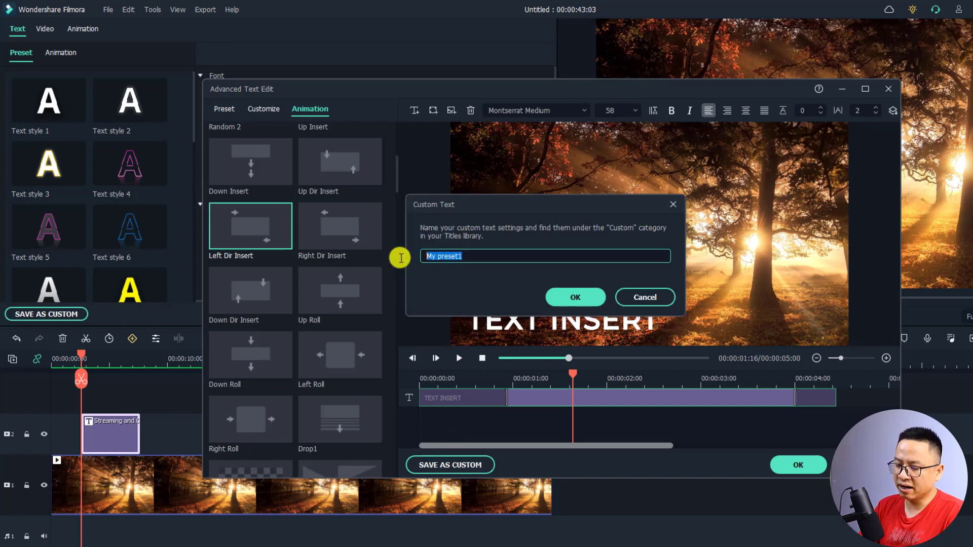
{"action": "type", "text": "Text ine"}
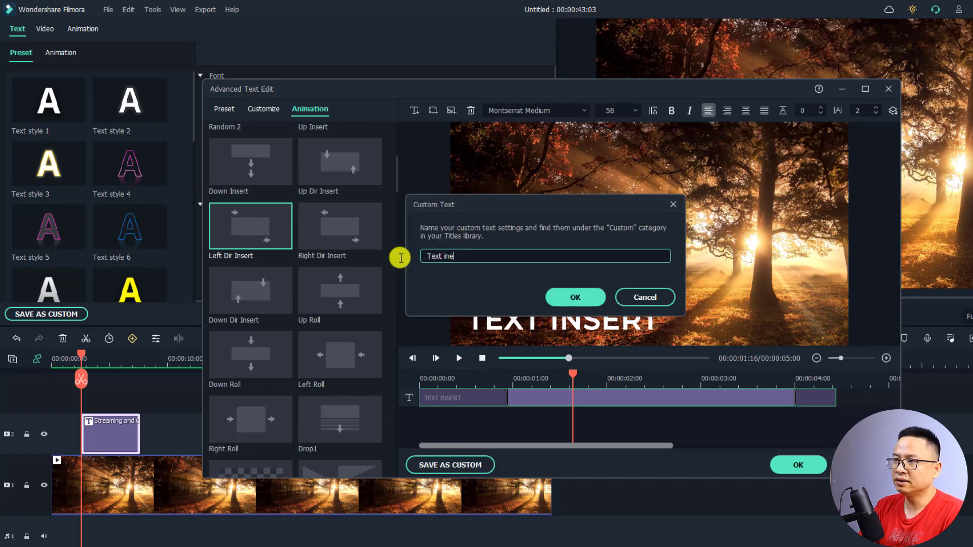
{"action": "key", "text": "BackSpace"}
{"action": "type", "text": "sert"}
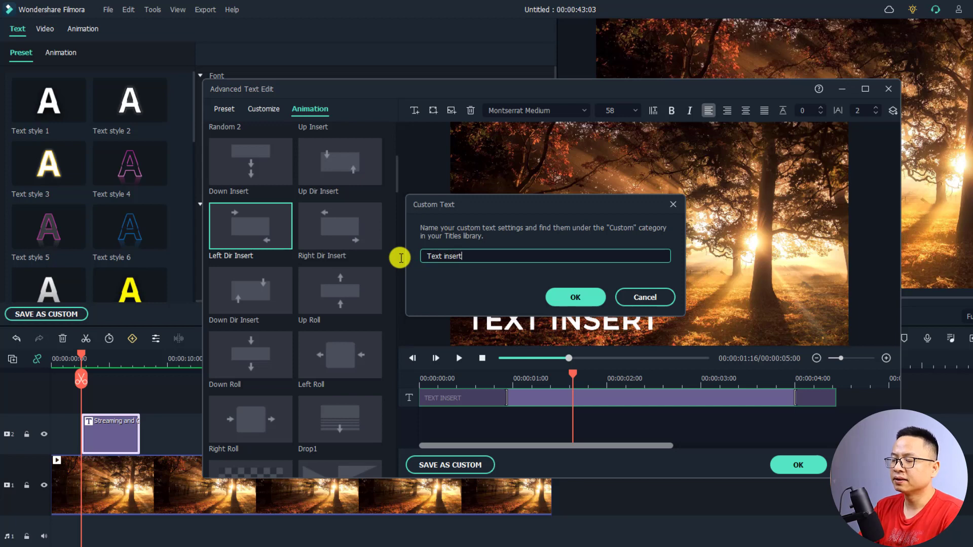
{"action": "left_click", "coordinate": [565, 301]}
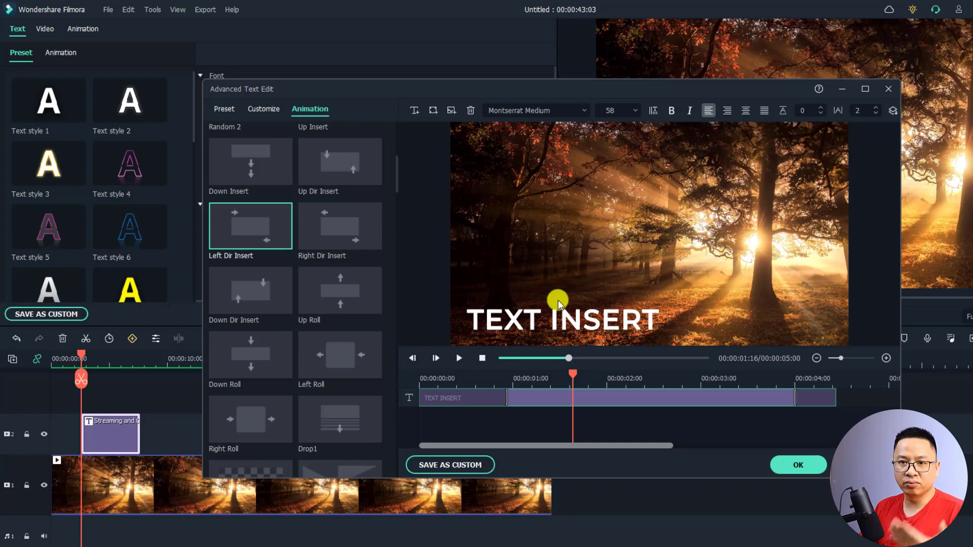
Apply the advanced text edits, close the title editing, and play the title over the forest clip from about 1 second.
{"action": "left_click", "coordinate": [785, 461]}
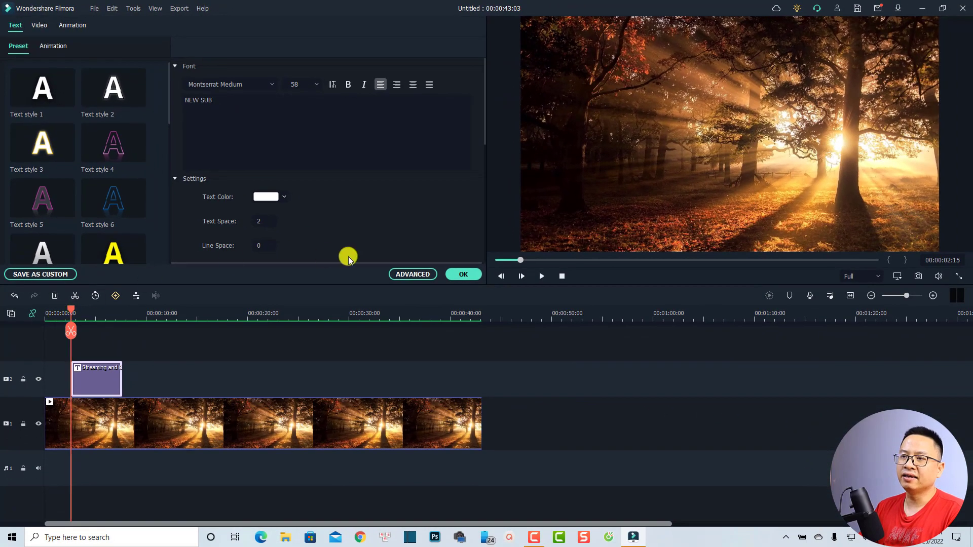
{"action": "left_click", "coordinate": [464, 274]}
{"action": "left_click", "coordinate": [56, 314]}
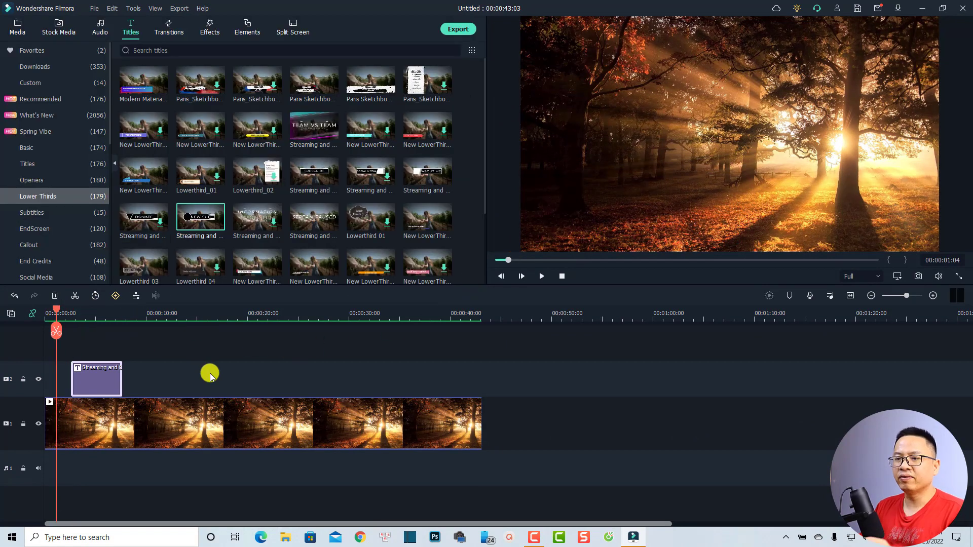
{"action": "key", "text": "space"}
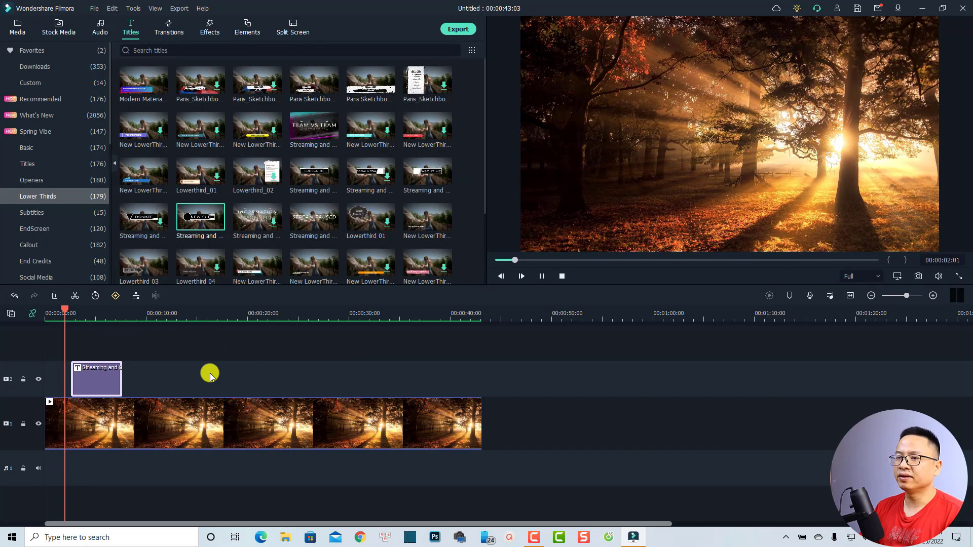
{"action": "key", "text": "space"}
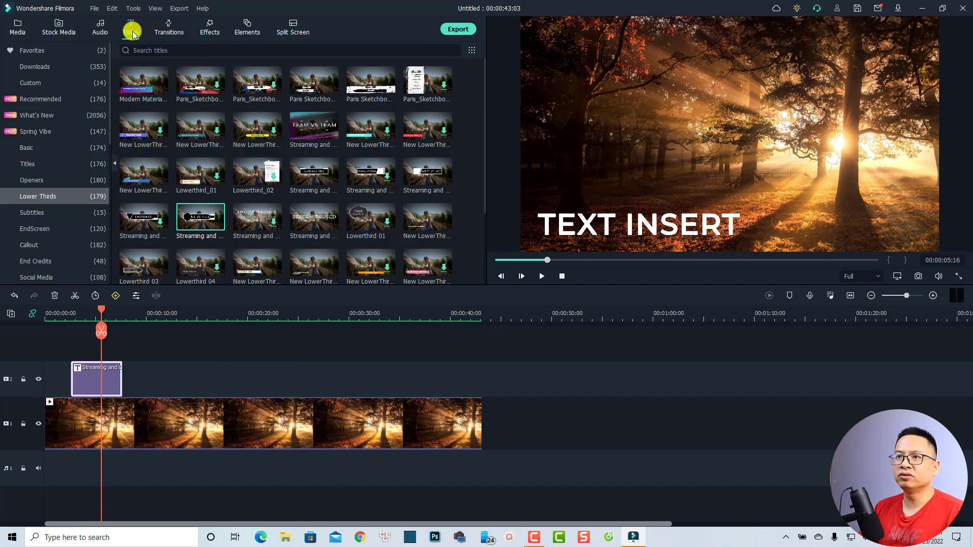
Add the custom Text insert title to video track 2 at about 21 seconds and preview its entrance.
{"action": "left_click", "coordinate": [33, 84]}
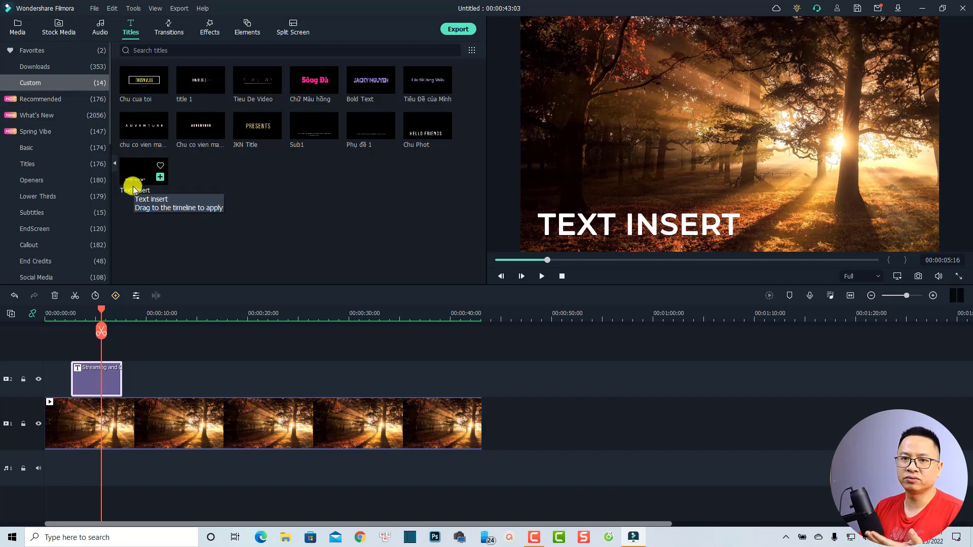
{"action": "left_click_drag", "start_coordinate": [134, 180], "coordinate": [262, 369]}
{"action": "left_click", "coordinate": [267, 310]}
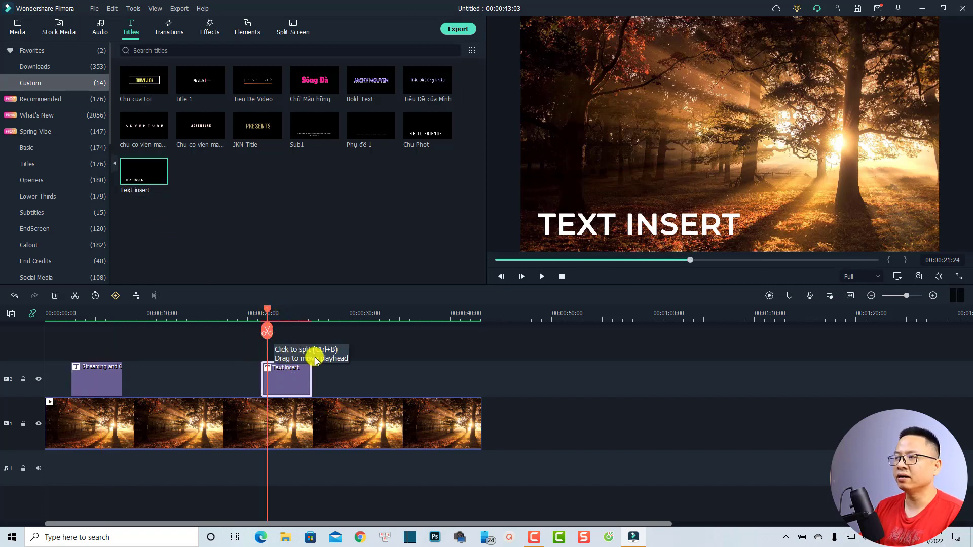
{"action": "key", "text": "space"}
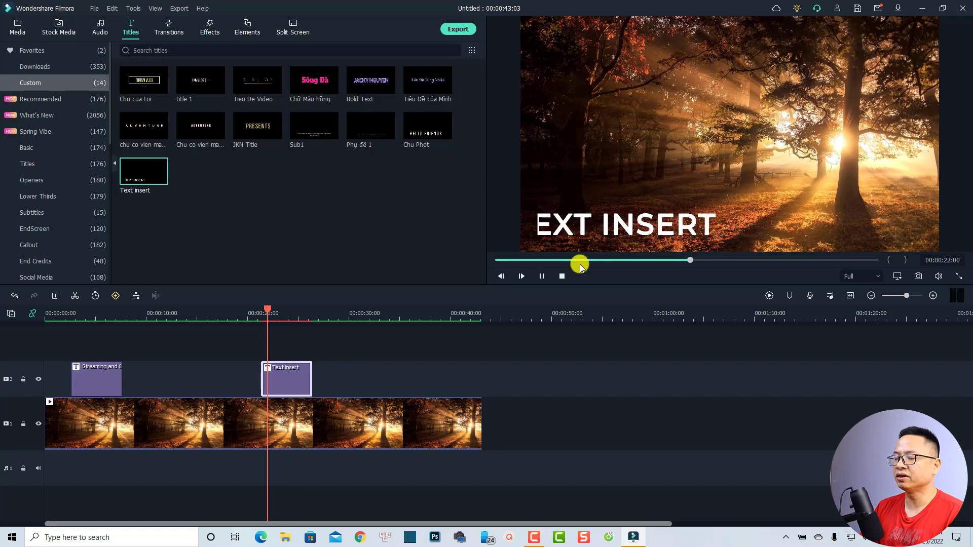
{"action": "key", "text": "space"}
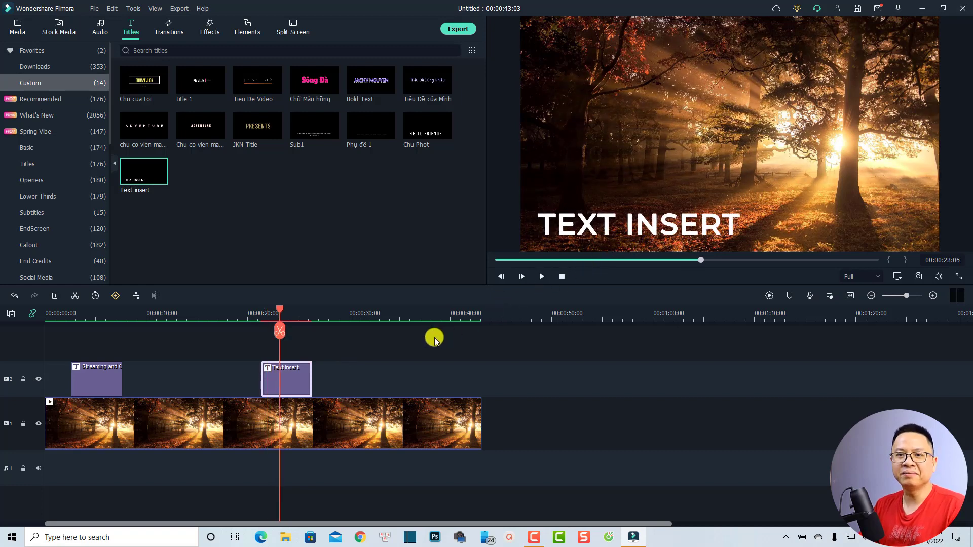